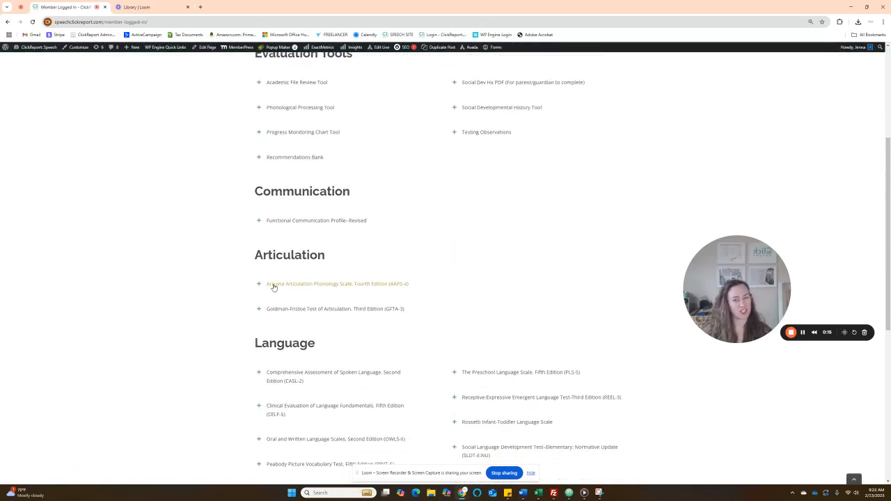
# - Open the Arizona Articulation Phonology Scale (AAPS-4) tool and add the Word Articulation and Sentence Articulation sections
pyautogui.click(364, 284)
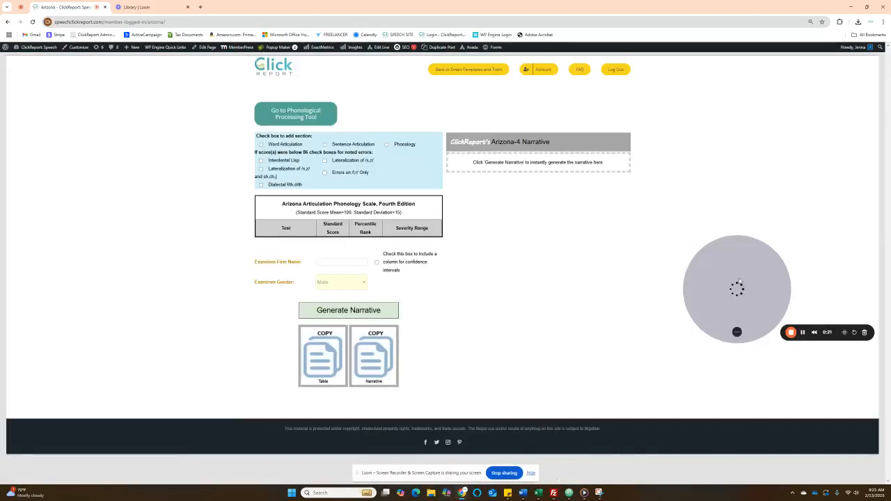
pyautogui.moveTo(760, 270); pyautogui.dragTo(730, 261)
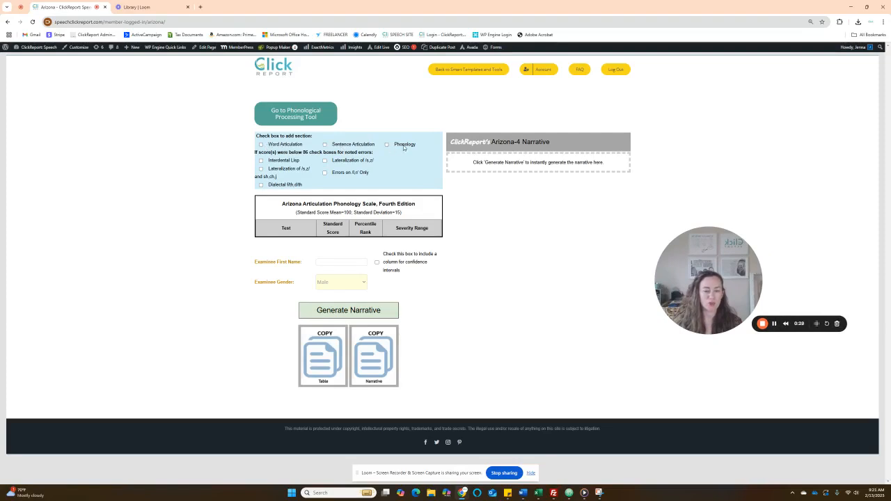
pyautogui.click(261, 144)
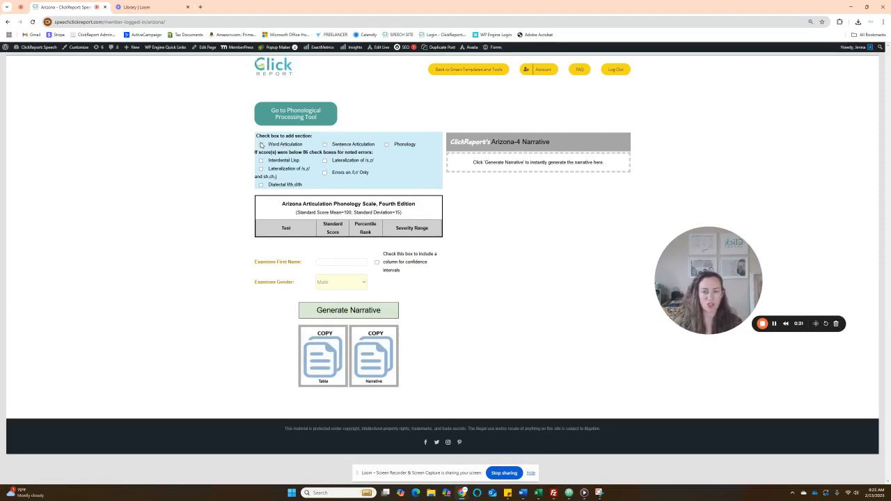
pyautogui.click(325, 144)
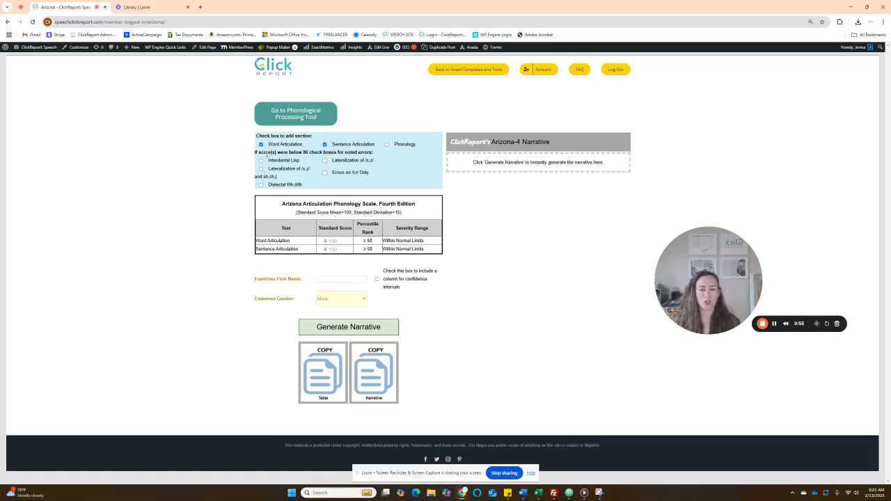
# - Mark Lateralization of /s,z/ and sh,ch,j plus Errors on /l,r/ Only, and set standard scores to 70 for Word and 90 for Sentence Articulation
pyautogui.click(262, 169)
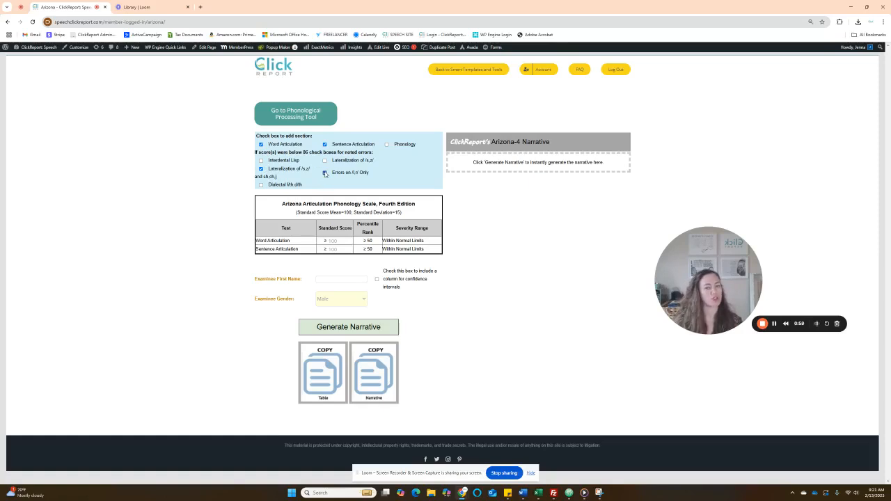
pyautogui.click(324, 174)
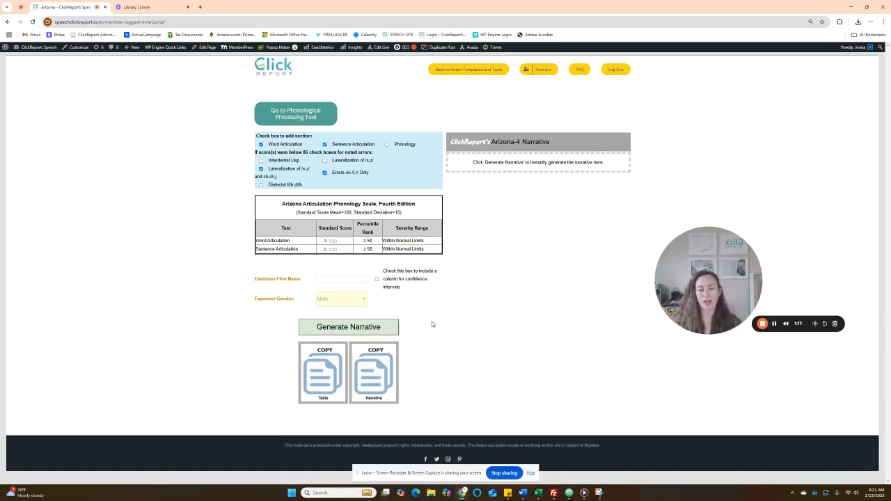
pyautogui.click(339, 241)
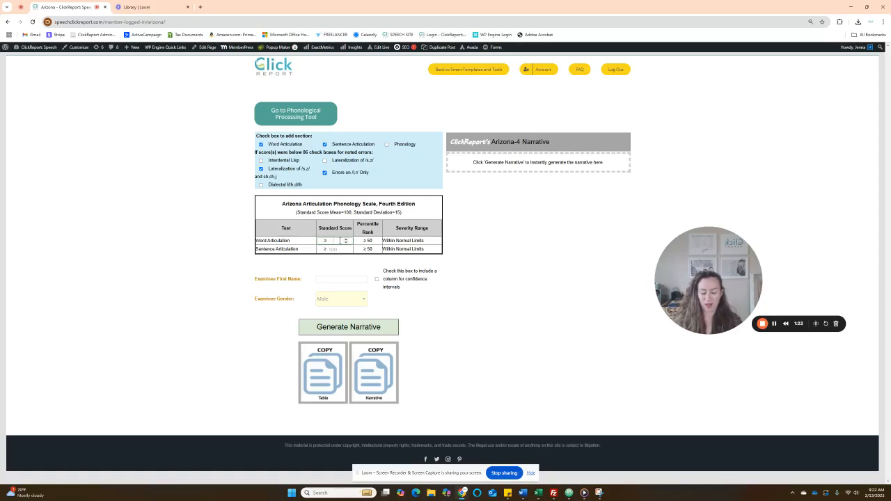
pyautogui.write('70')
pyautogui.press('Tab')
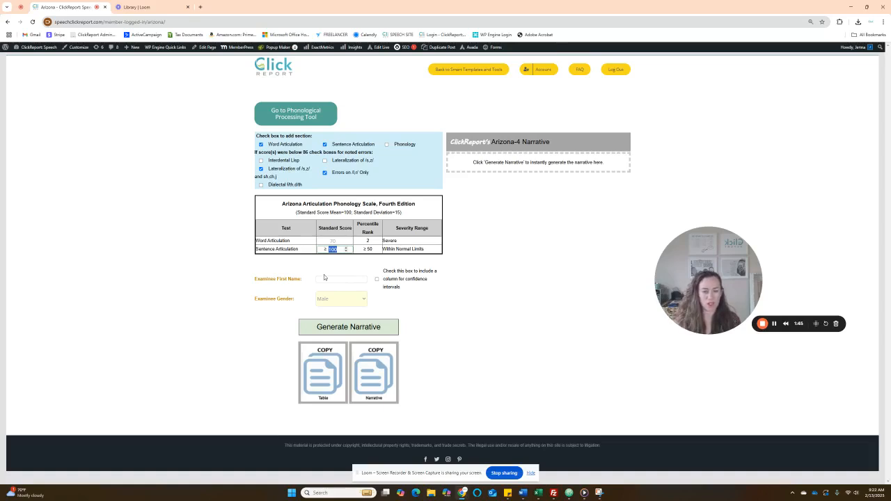
pyautogui.write('98')
pyautogui.press('Tab')
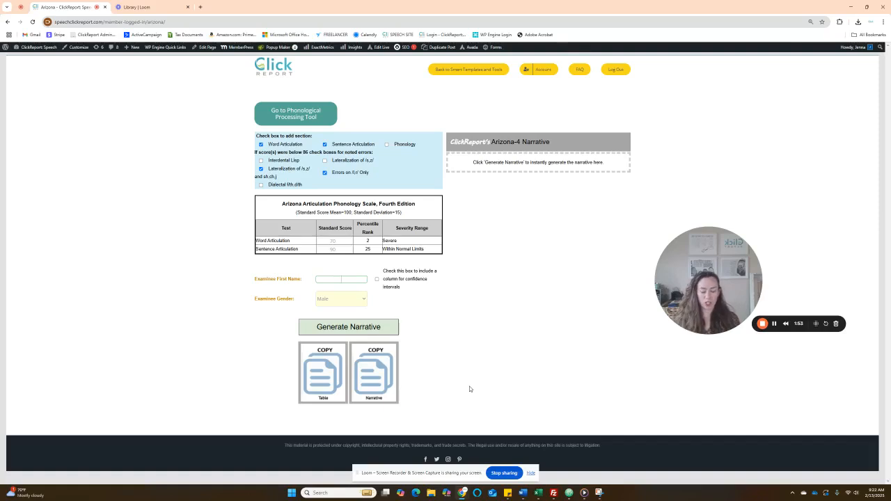
# - Enter the examinee's first name, set the gender to Female and generate the narrative
pyautogui.write('Jenna')
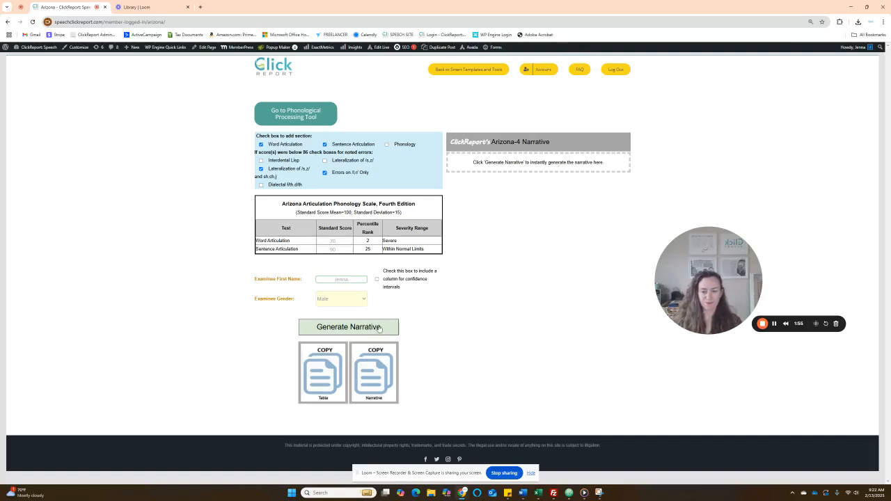
pyautogui.click(346, 304)
pyautogui.click(328, 321)
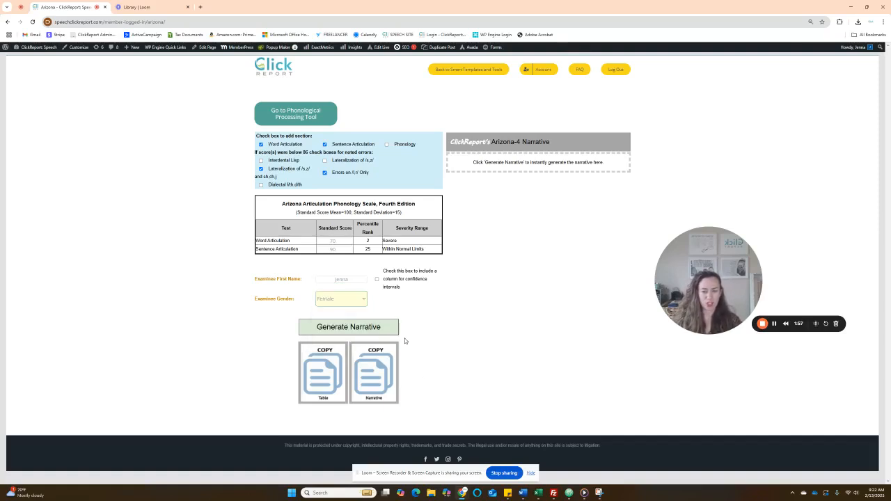
pyautogui.click(325, 330)
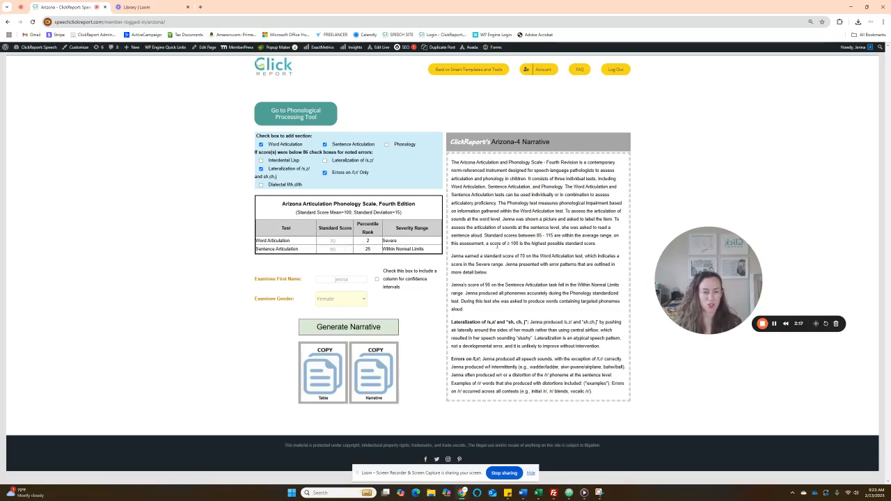
# - Review the generated narrative's paragraphs on the Word Articulation score, the Sentence Articulation score and the lateralization errors
pyautogui.moveTo(491, 273); pyautogui.dragTo(449, 257)
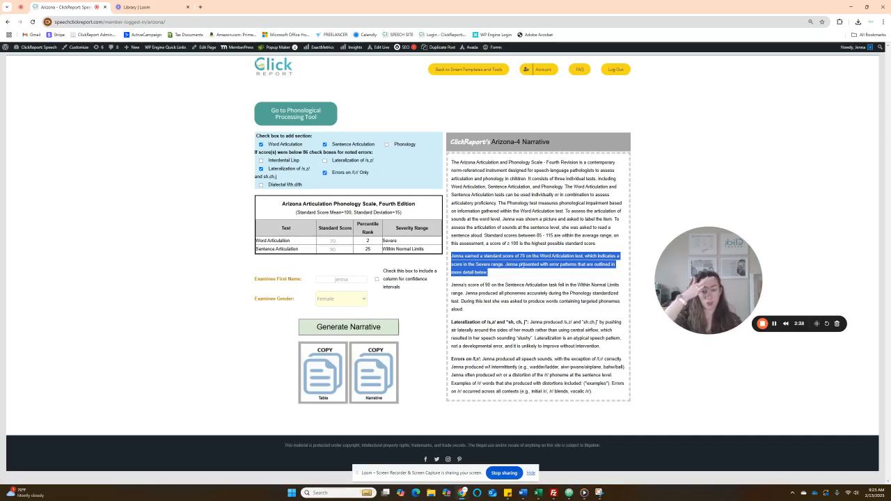
pyautogui.click(513, 275)
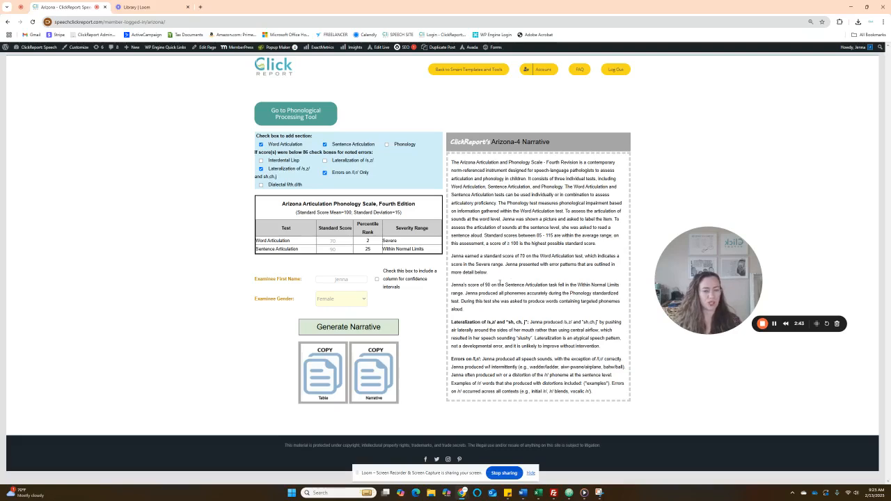
pyautogui.moveTo(452, 286); pyautogui.dragTo(478, 310)
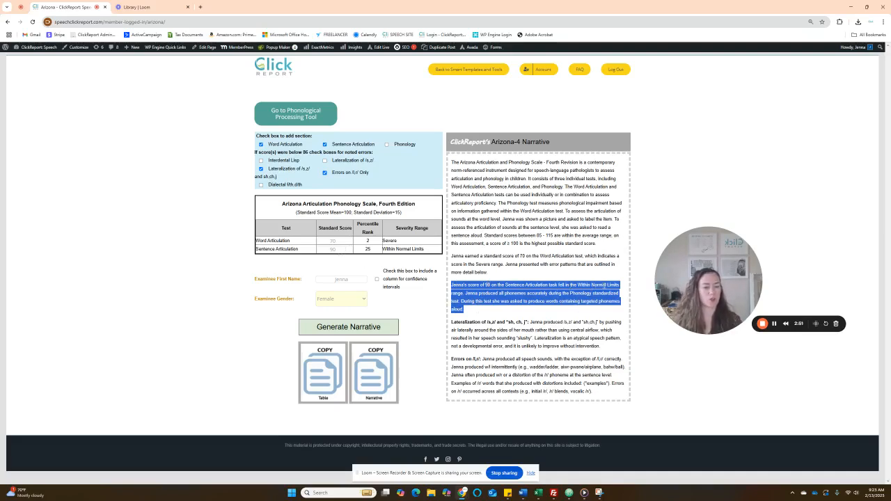
pyautogui.click(498, 311)
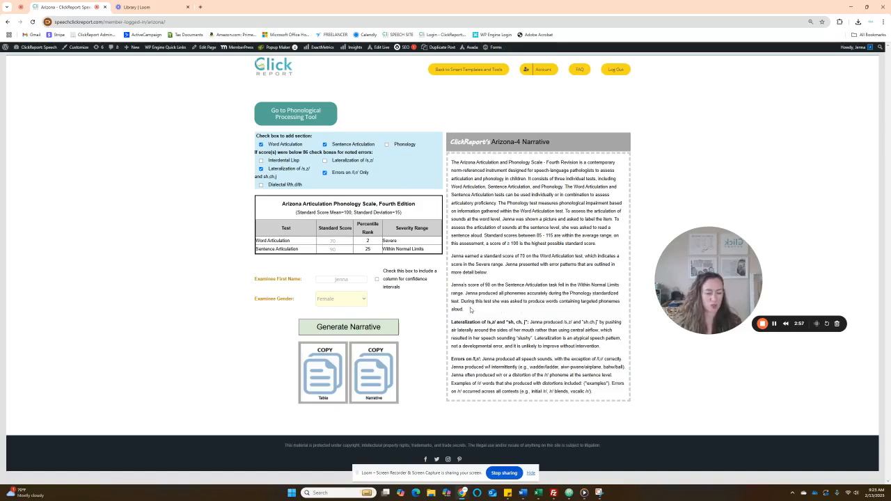
pyautogui.moveTo(473, 311); pyautogui.dragTo(466, 293)
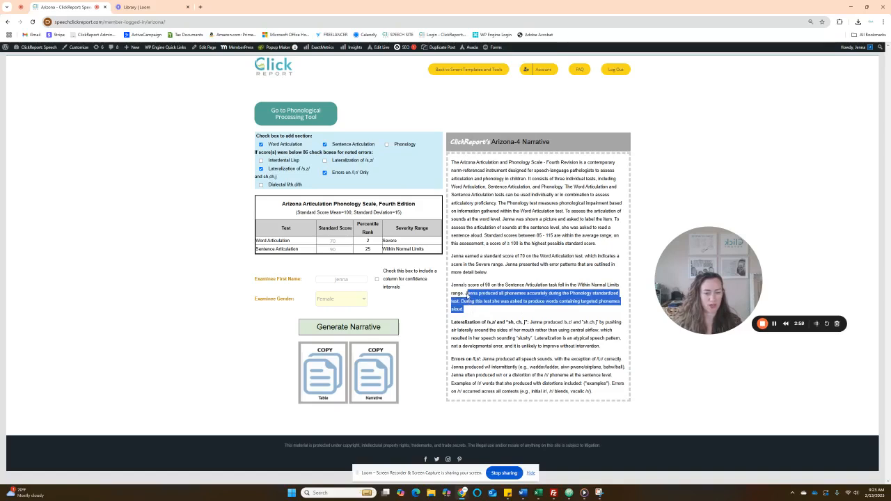
pyautogui.click(500, 311)
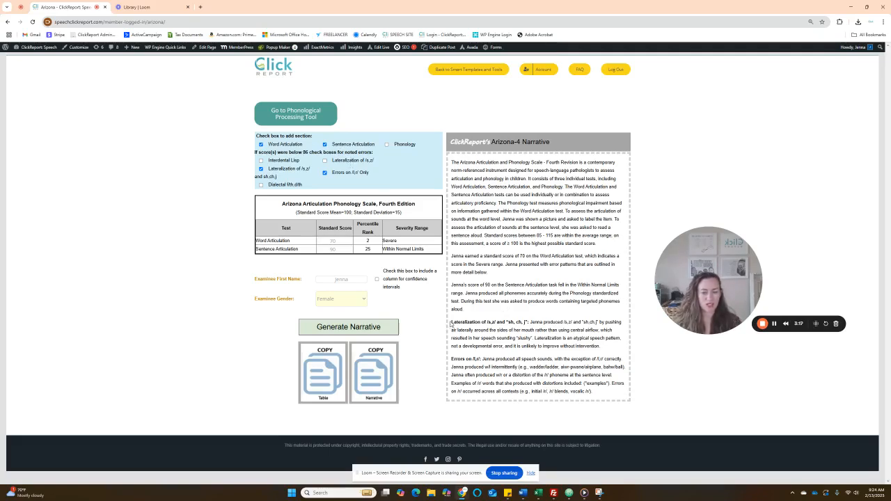
pyautogui.moveTo(452, 322); pyautogui.dragTo(606, 348)
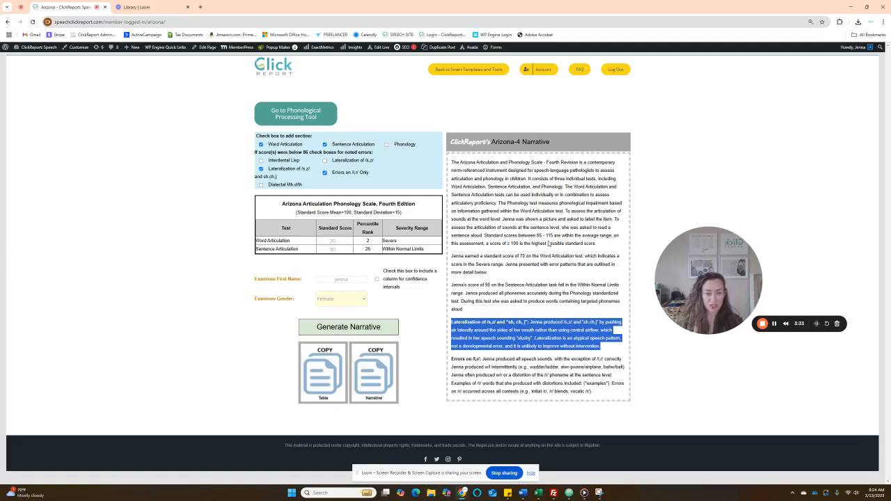
pyautogui.click(655, 381)
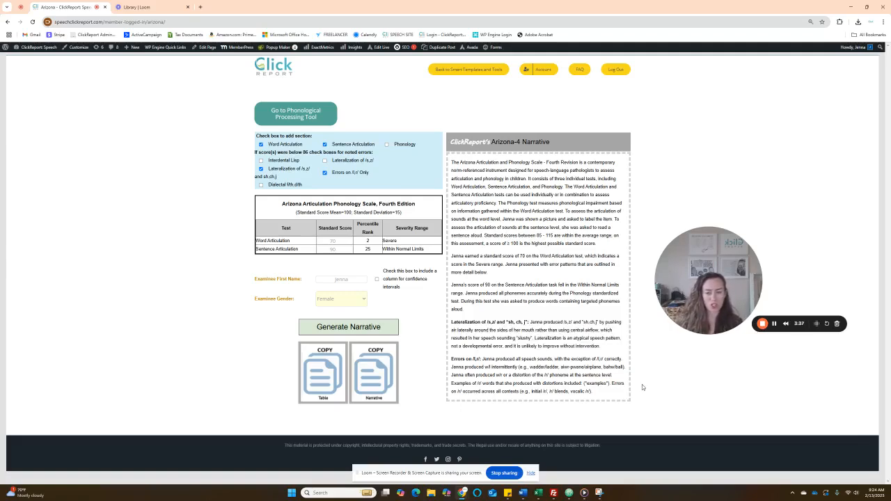
# - Copy the score table and paste it into Document7 in Word in place of the existing content
pyautogui.click(318, 369)
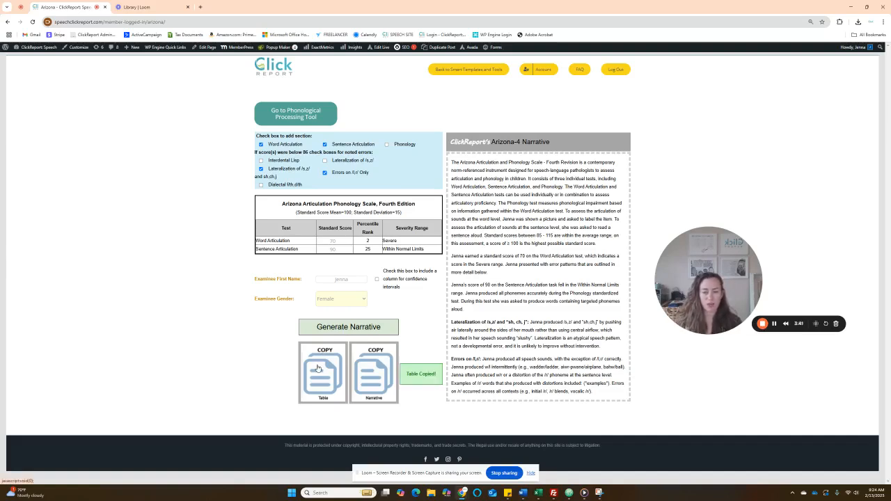
pyautogui.moveTo(523, 493)
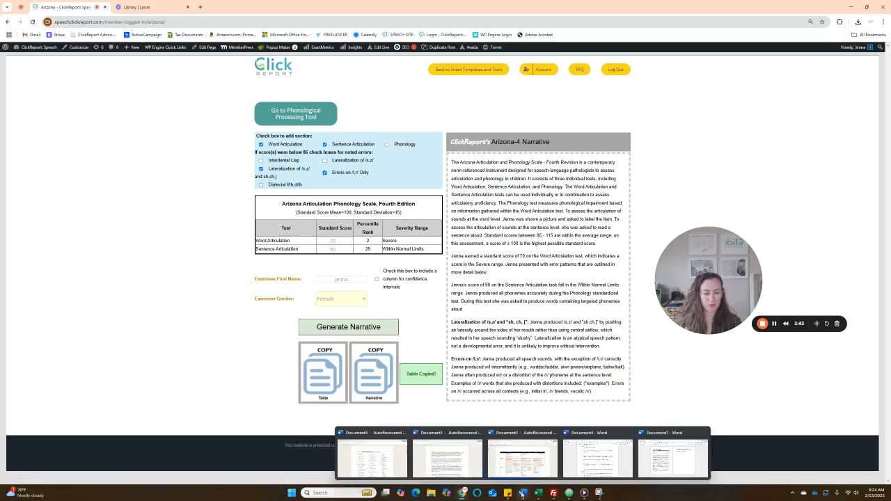
pyautogui.click(673, 453)
pyautogui.moveTo(662, 160); pyautogui.dragTo(190, 120)
pyautogui.press('Delete')
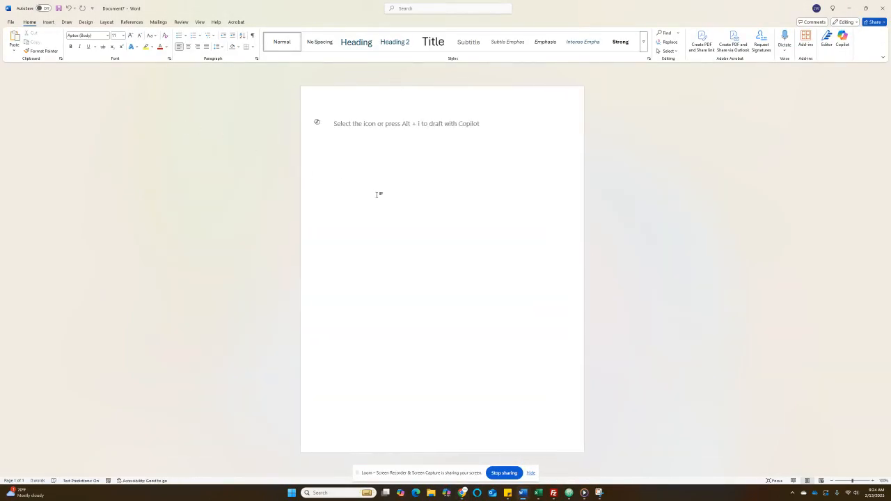
pyautogui.write('Arizona Articulation Phonology Scale, Fourth Edition (Standard Score Mean=100; Standard Deviation=15) Test\tStandard Score\tPercentile Rank\tSeverity Range Word Articulation\t100\t2\tSevere Sentence Articulation\t90\t25\tWithin Normal Limits')
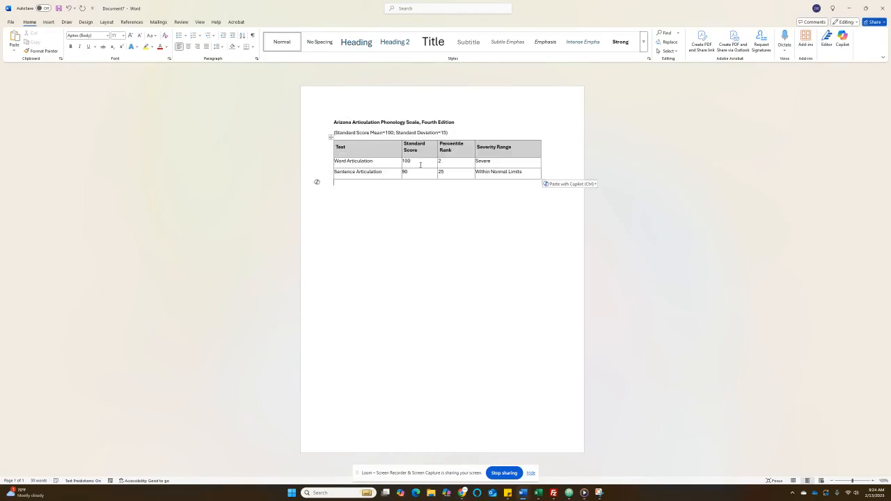
pyautogui.click(513, 161)
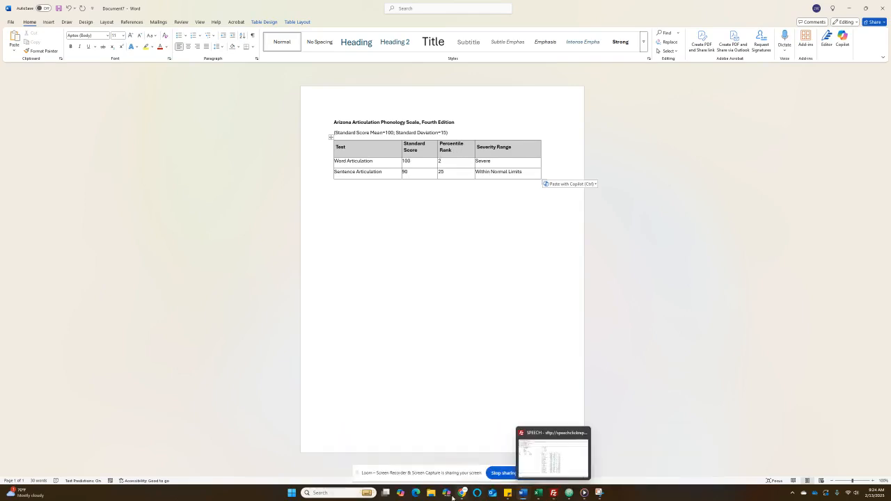
# - Copy the generated narrative from the Arizona page in the browser and paste it below the score table in the Word document
pyautogui.moveTo(463, 497)
pyautogui.click(403, 456)
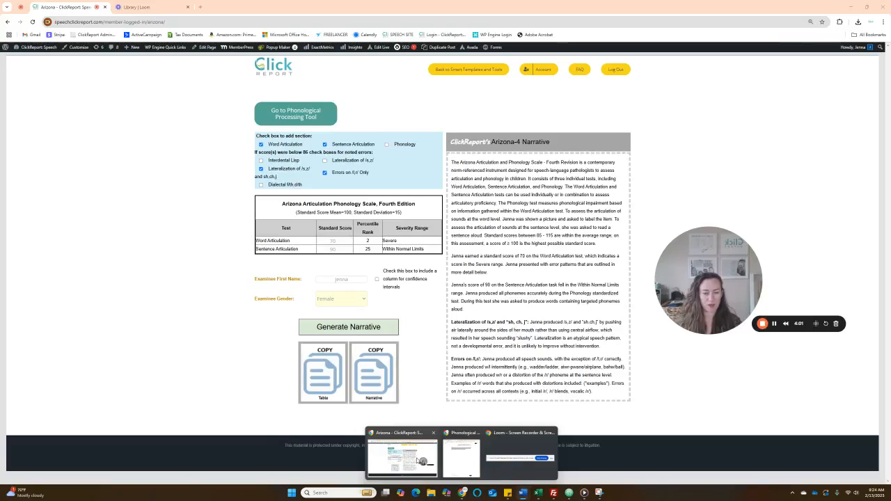
pyautogui.click(376, 368)
pyautogui.moveTo(523, 493)
pyautogui.click(676, 473)
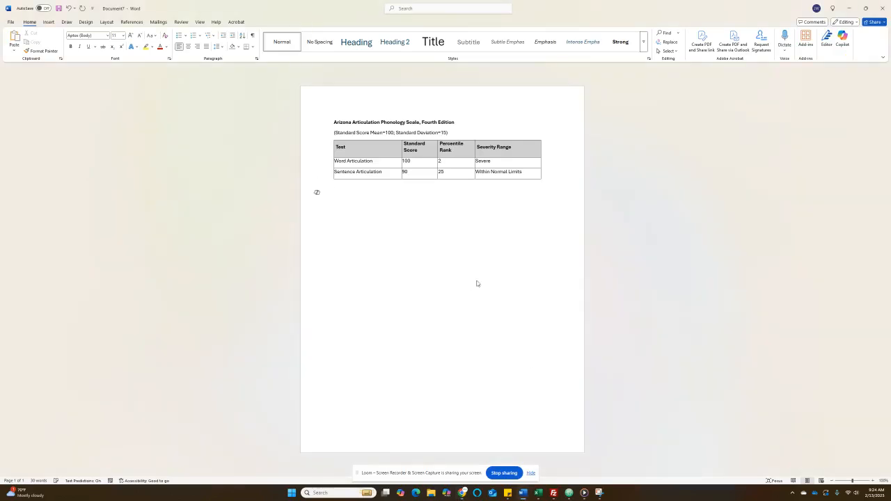
pyautogui.hotkey('ctrl', 'v')
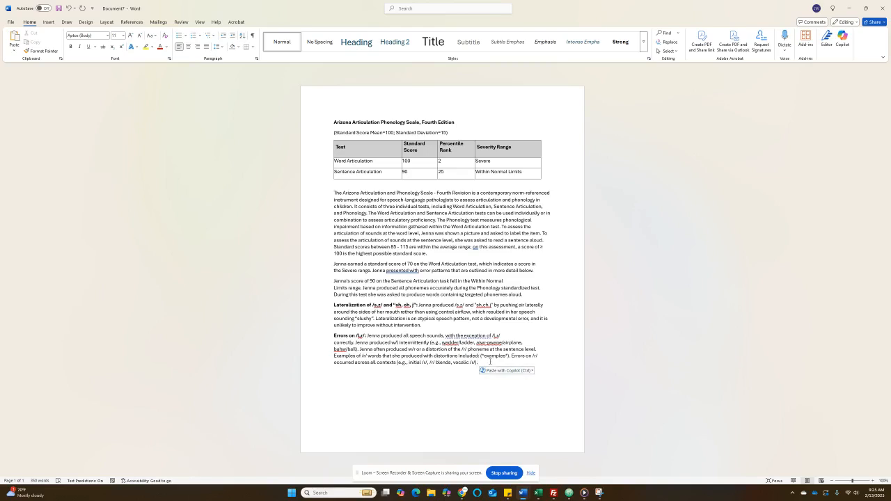
# - Return to the Arizona page in the browser and go to the Phonological Processing Tool
pyautogui.moveTo(464, 493)
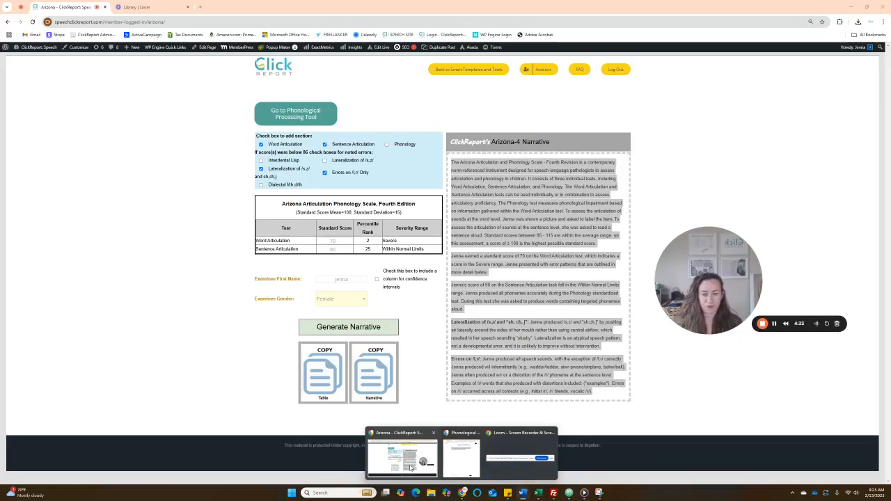
pyautogui.click(402, 453)
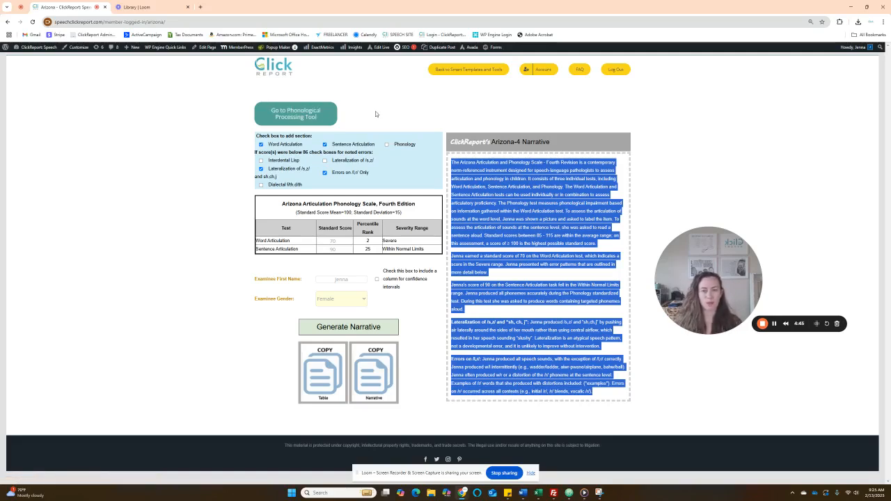
pyautogui.click(304, 113)
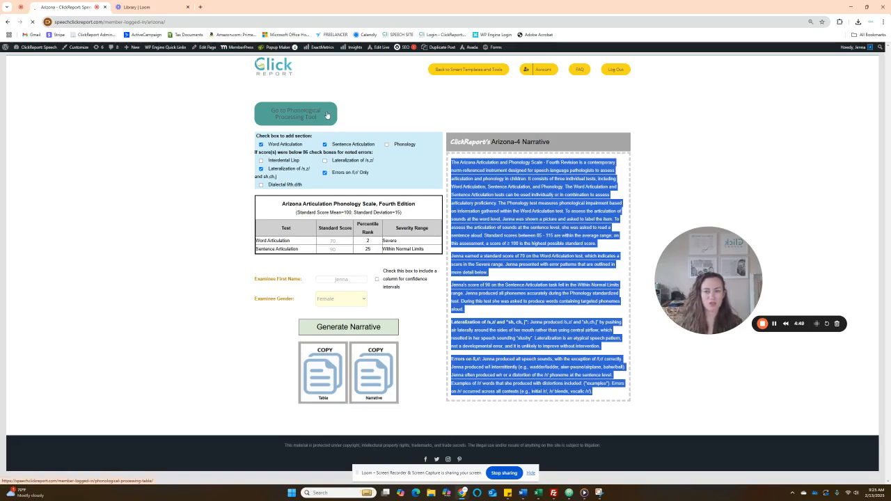